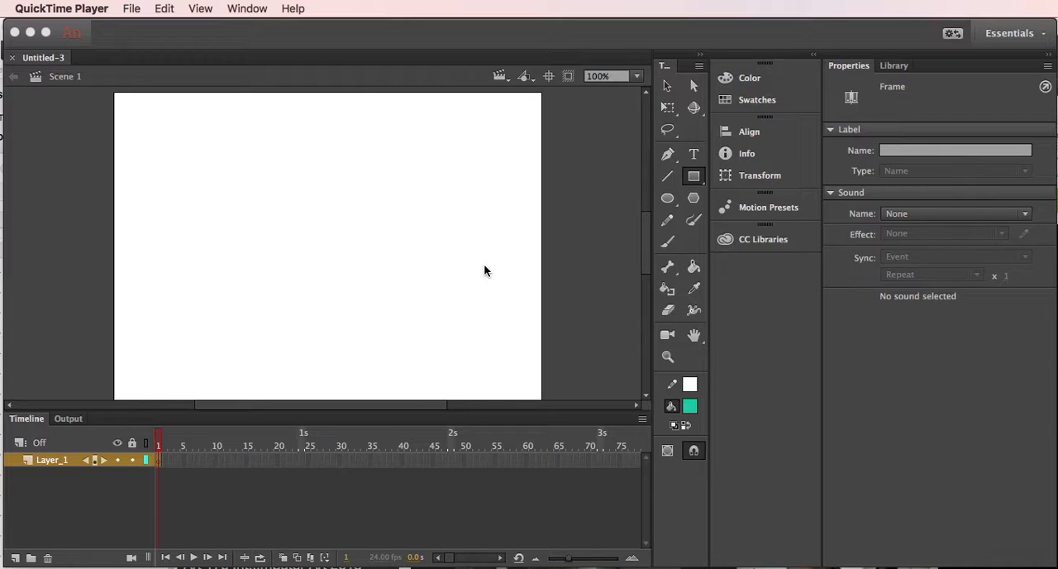
- Draw a dark grey filled circle about 133 px wide in the upper left of the stage on frame 1
left_click(160, 443)
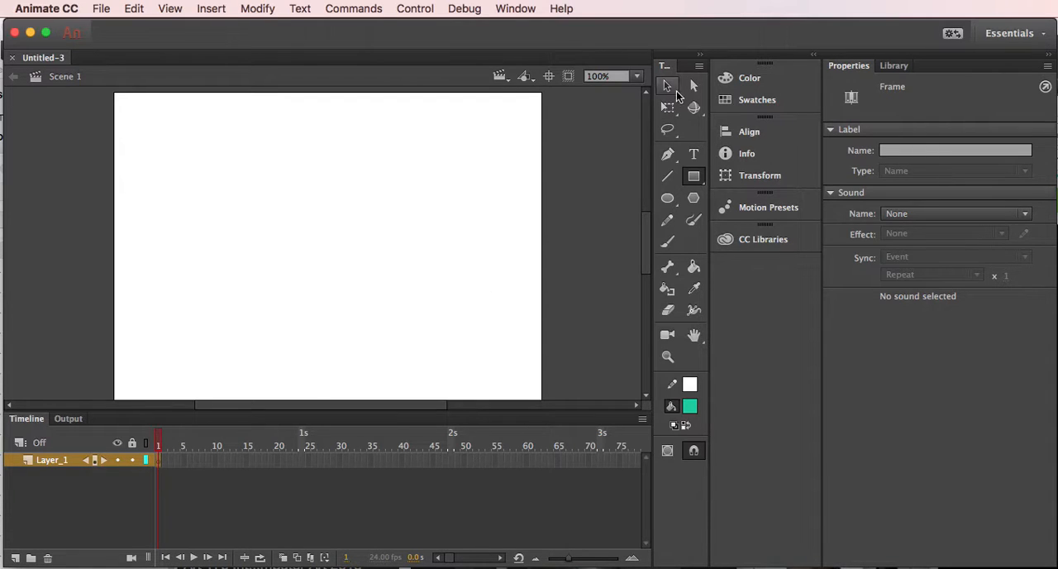
left_click(669, 198)
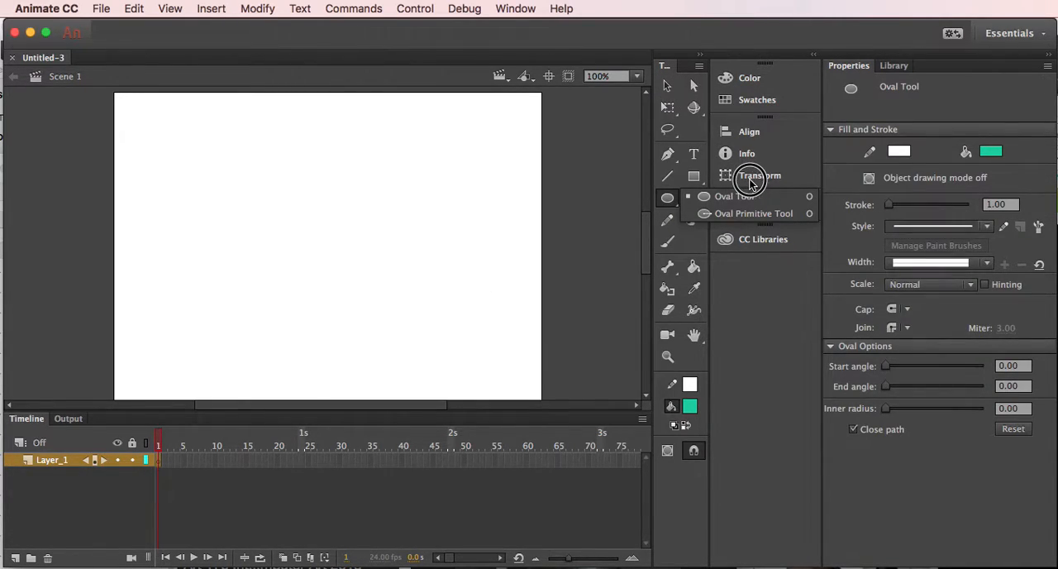
left_click(992, 152)
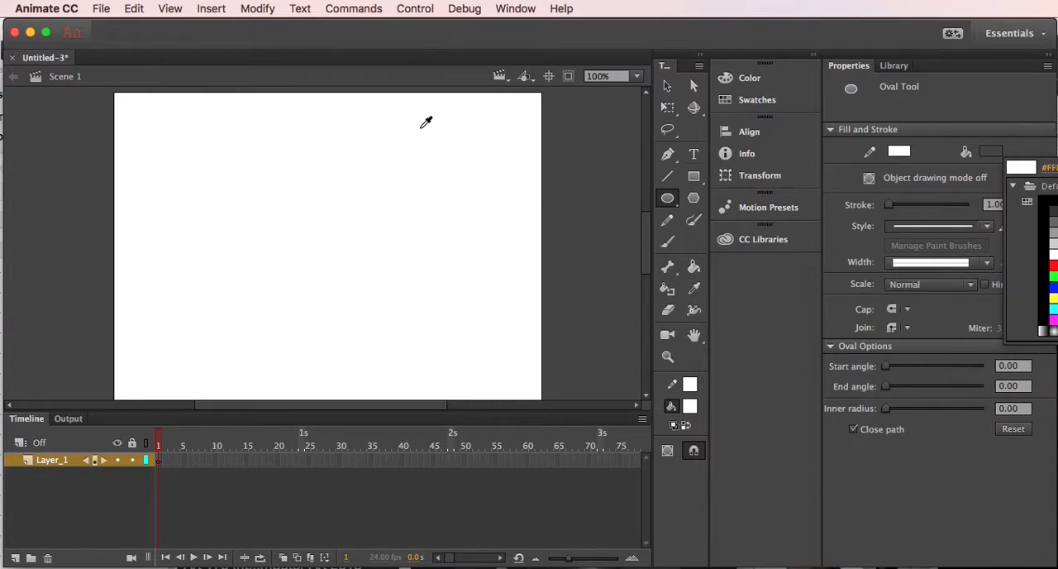
left_click(669, 201)
left_click_drag(162, 158, 265, 240)
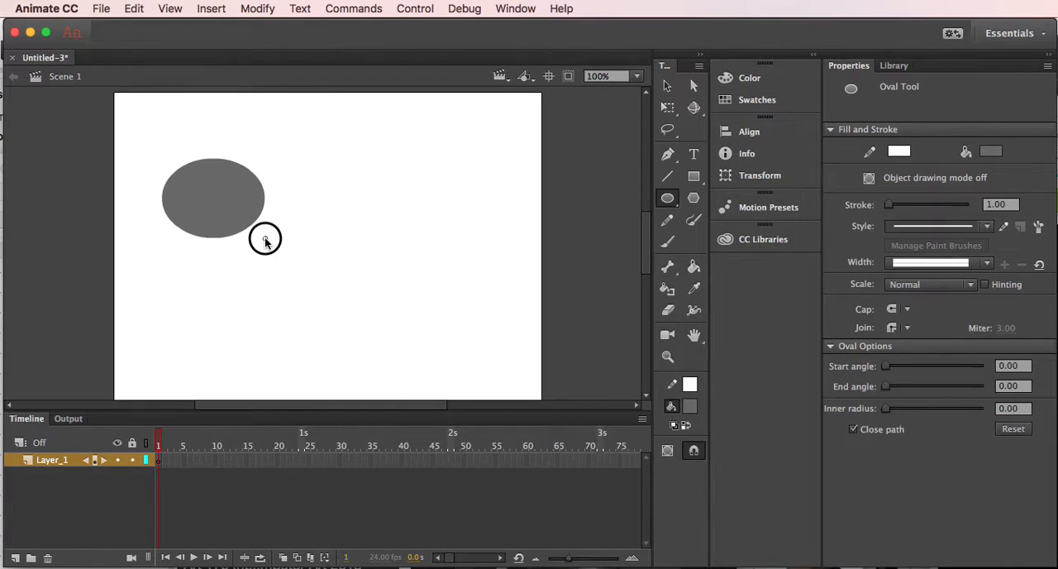
key("shift")
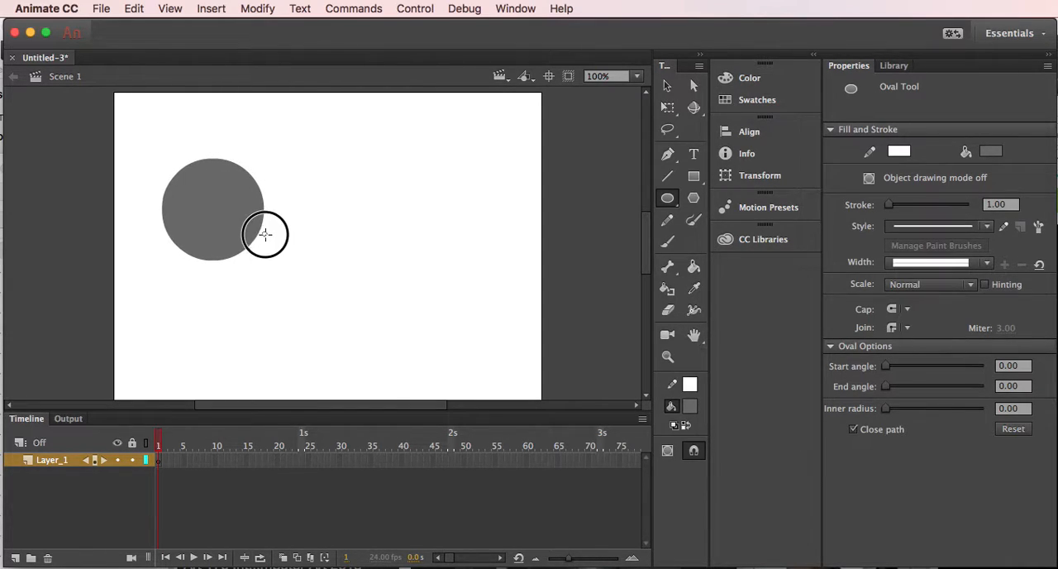
left_click_drag(265, 240, 266, 238)
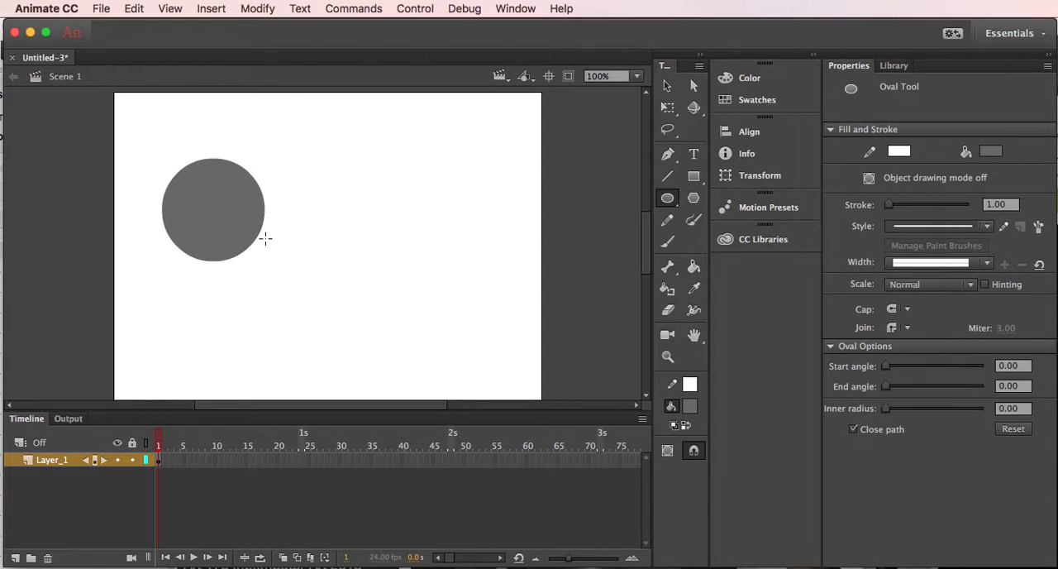
- Insert a blank keyframe at frame 2 and draw a grey circle slightly lower and further right than the frame 1 circle
left_click(159, 466)
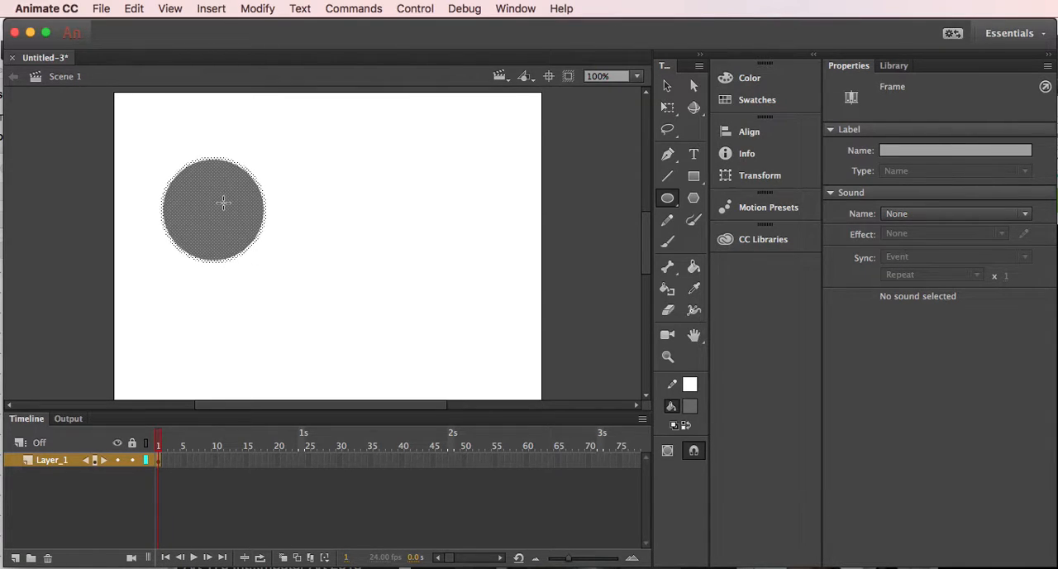
left_click(667, 85)
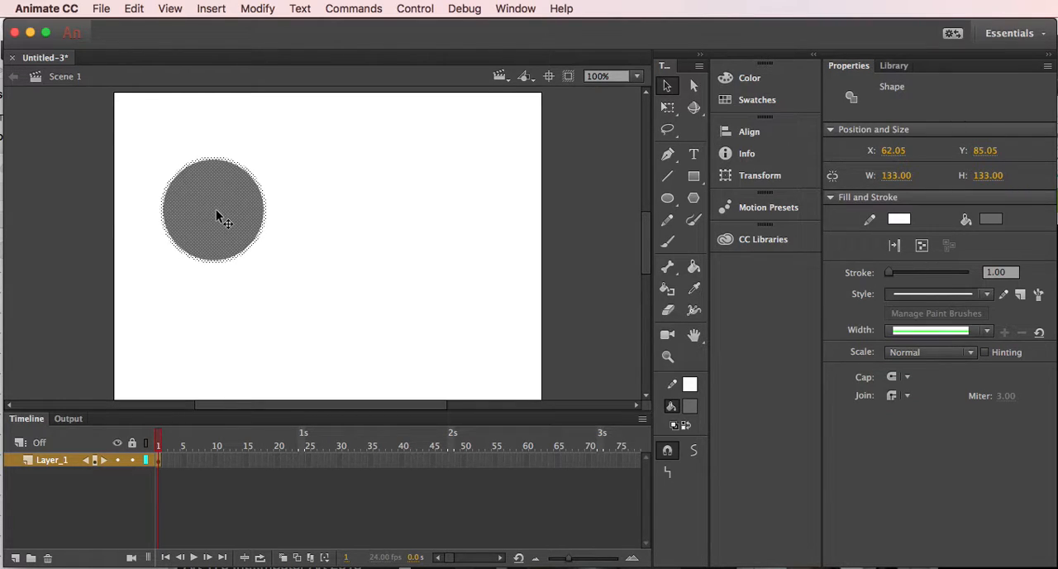
left_click(164, 461)
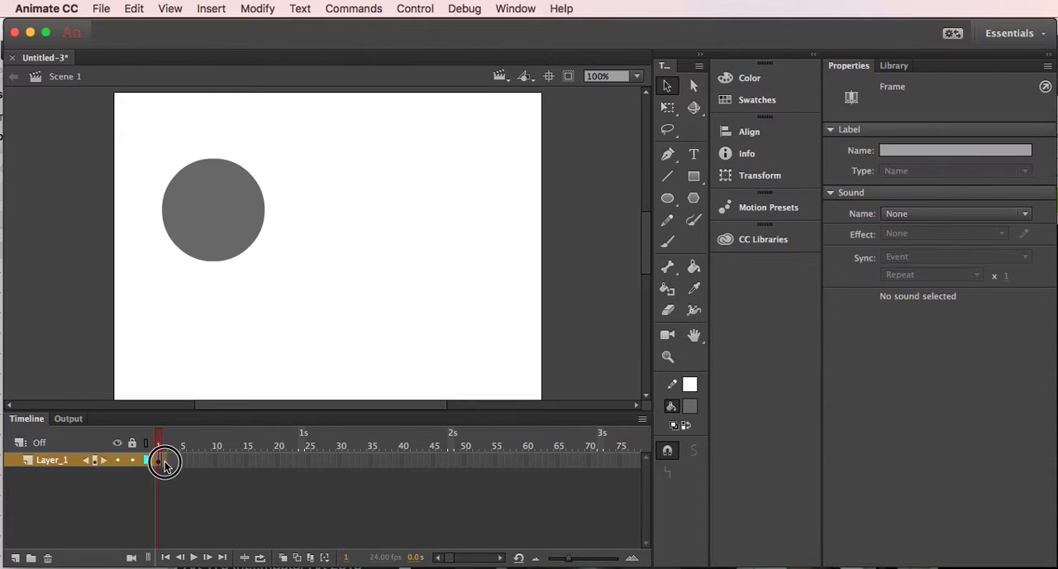
left_click(209, 10)
mouse_move(217, 111)
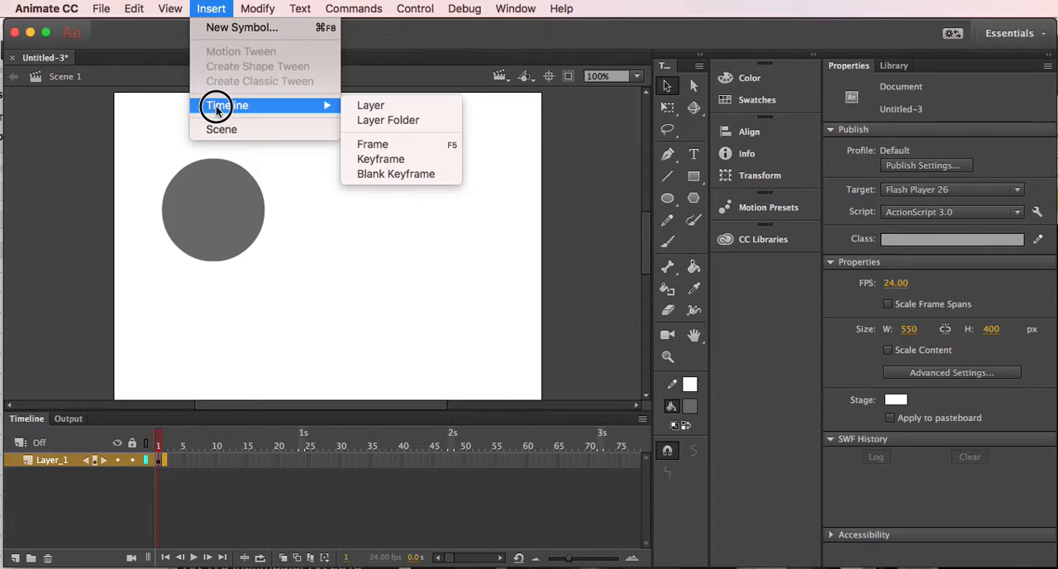
left_click(362, 174)
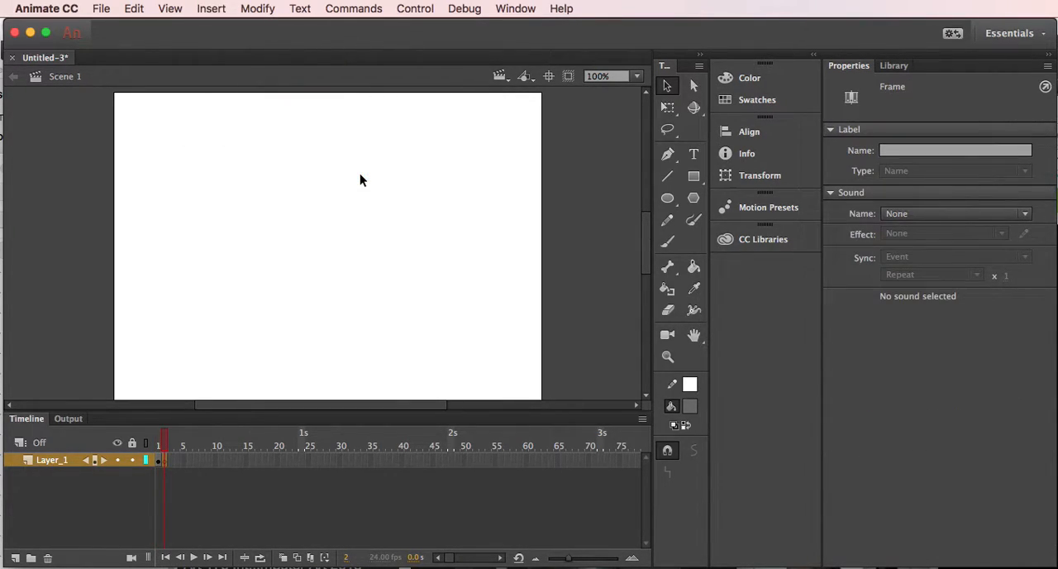
left_click(666, 199)
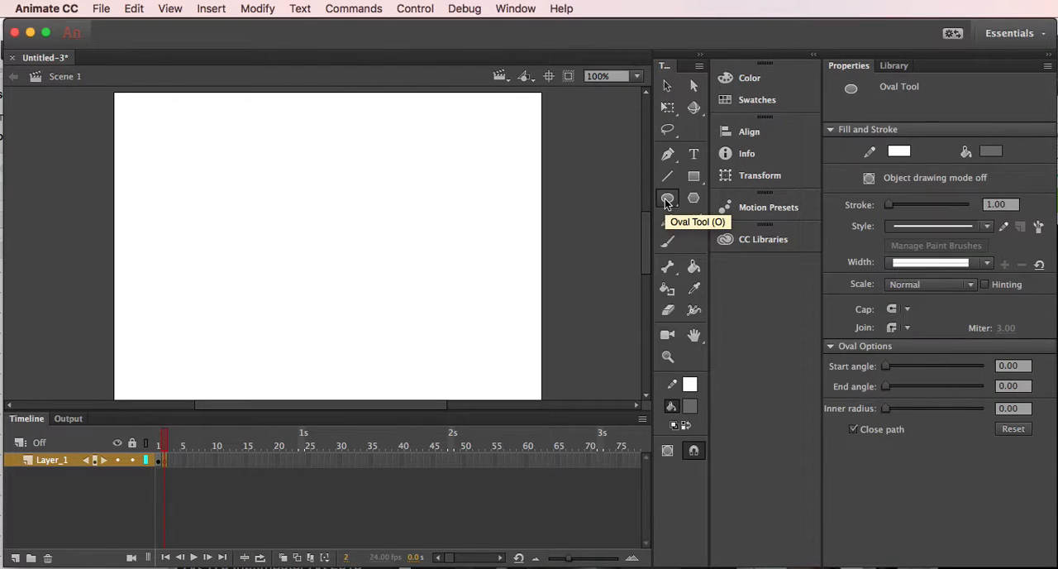
left_click_drag(195, 200, 295, 285)
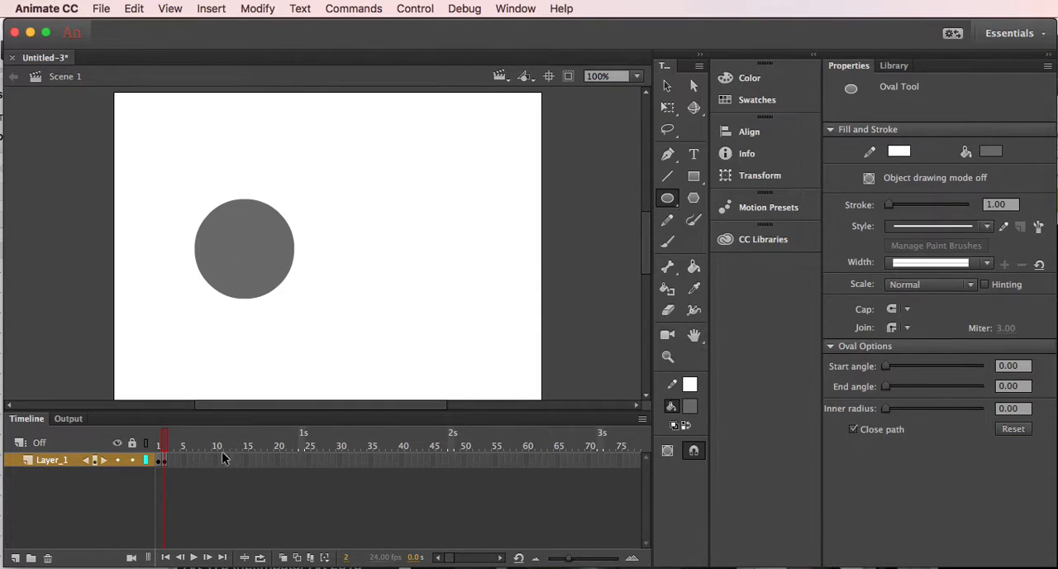
- Insert a blank keyframe at frame 3 and draw a grey upright oval about 94 by 109 px, further down the diagonal path
left_click(170, 460)
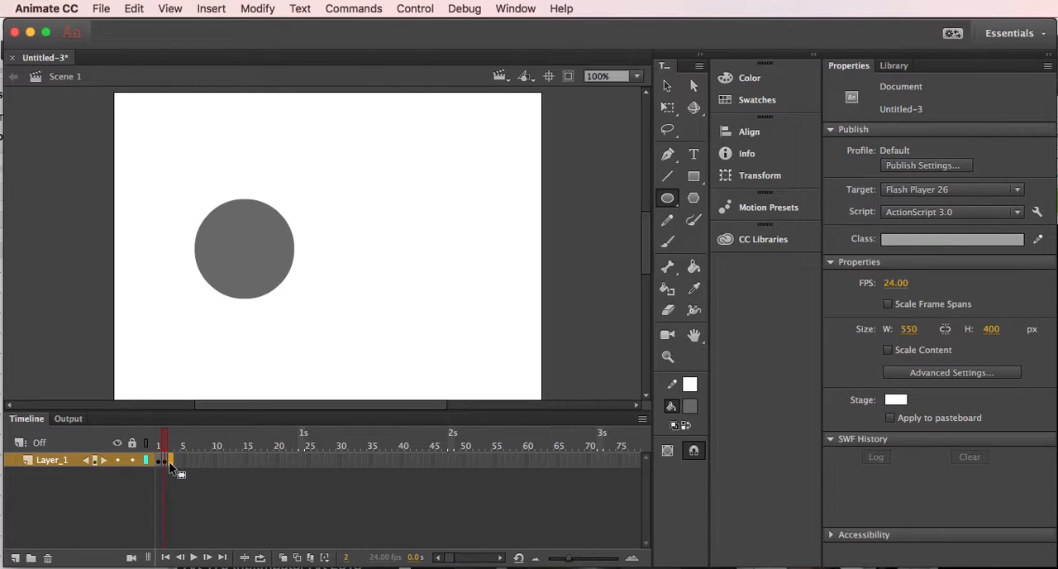
left_click(212, 9)
left_click(215, 106)
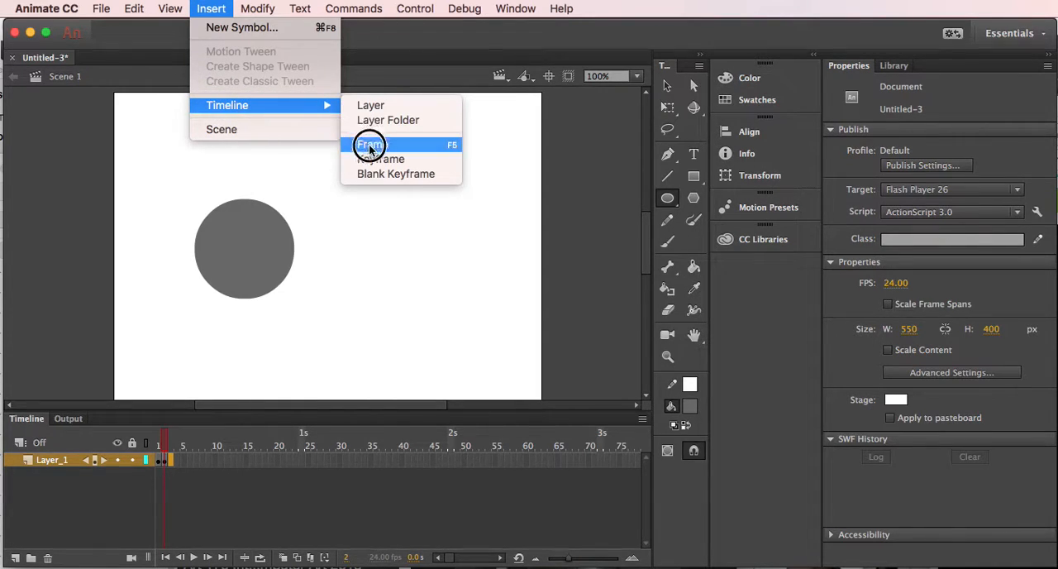
left_click(367, 175)
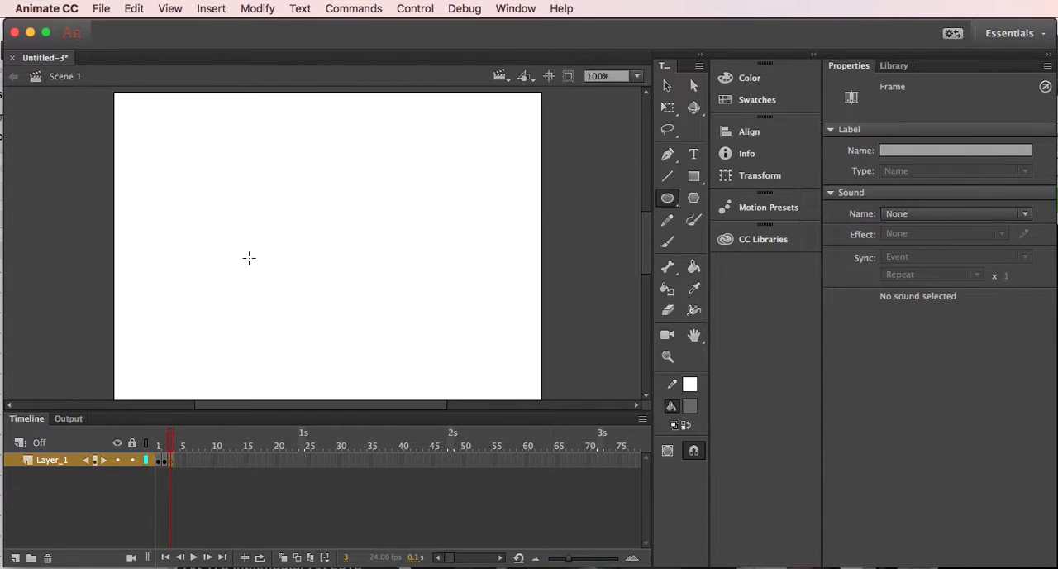
left_click_drag(237, 245, 310, 329)
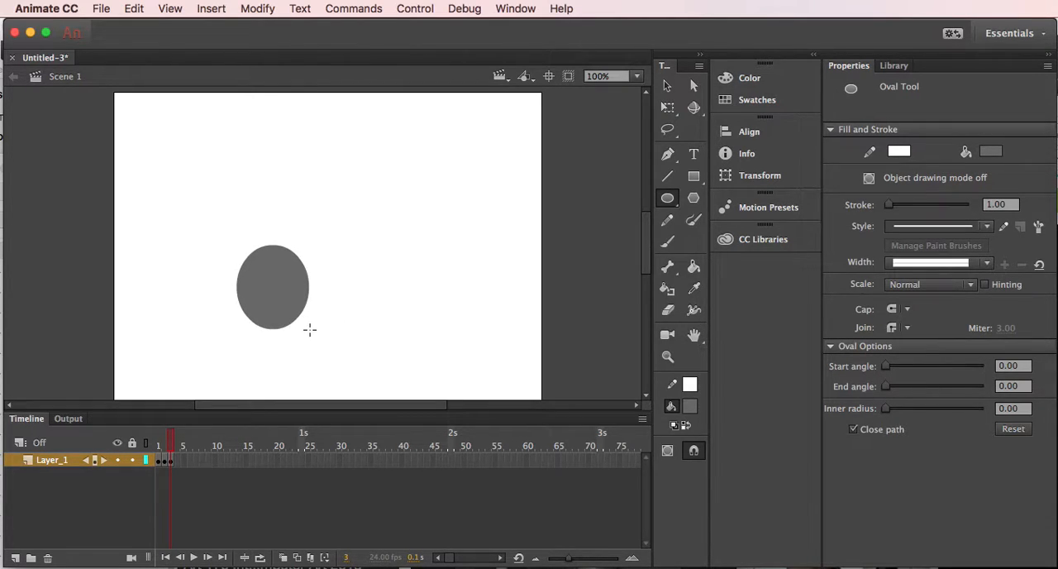
- Insert a blank keyframe at frame 7 and draw a grey circle about 99 px wide near the lower middle of the stage
left_click(198, 460)
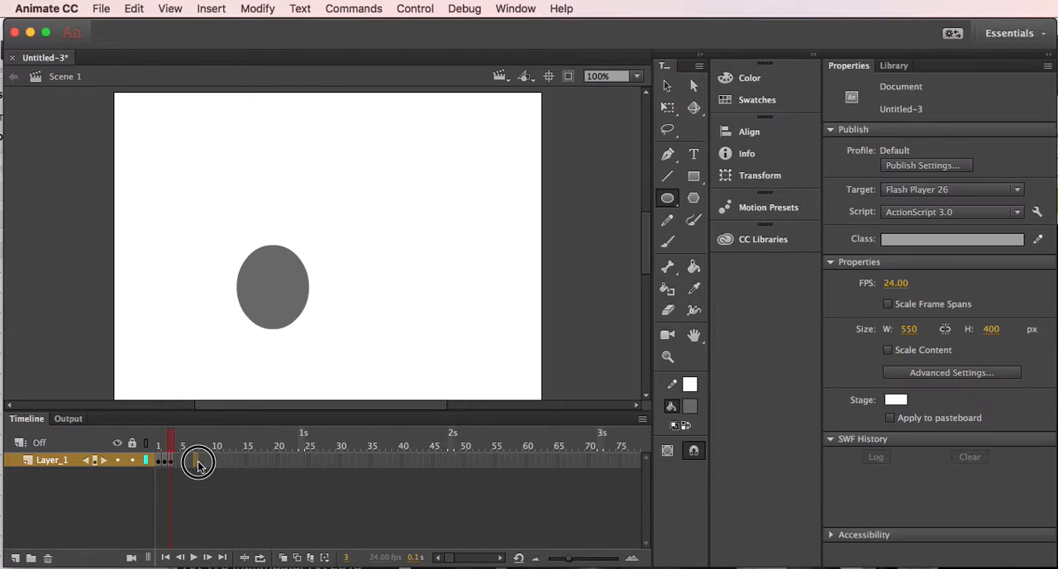
left_click(212, 9)
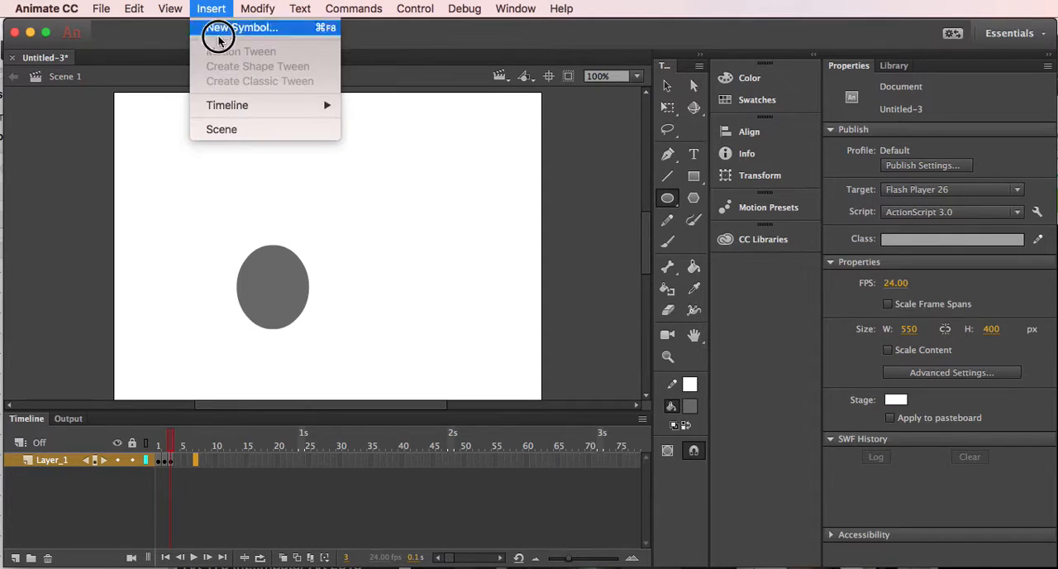
left_click(234, 105)
left_click(396, 175)
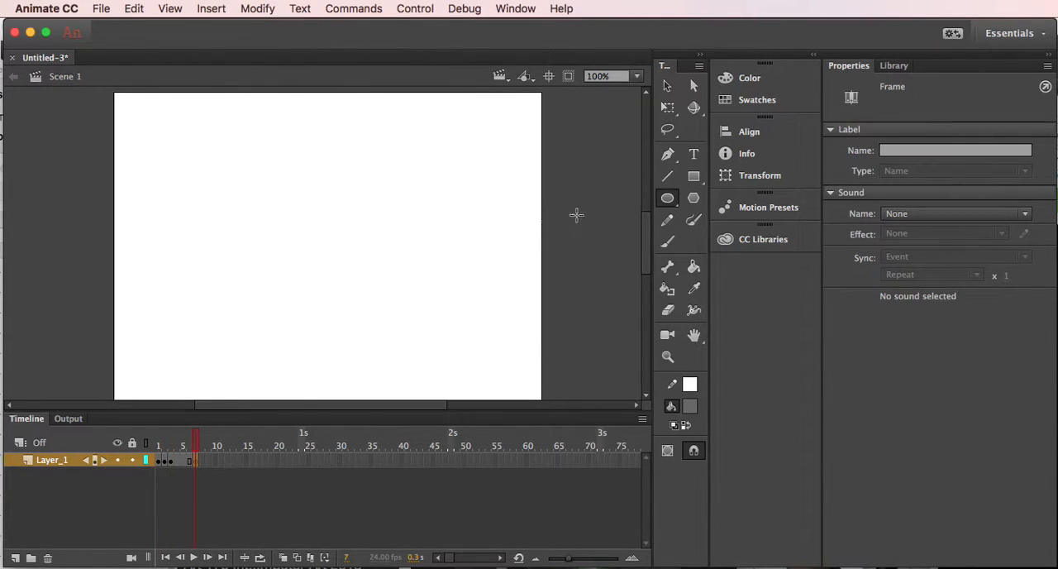
left_click(280, 313)
left_click_drag(280, 313, 336, 363)
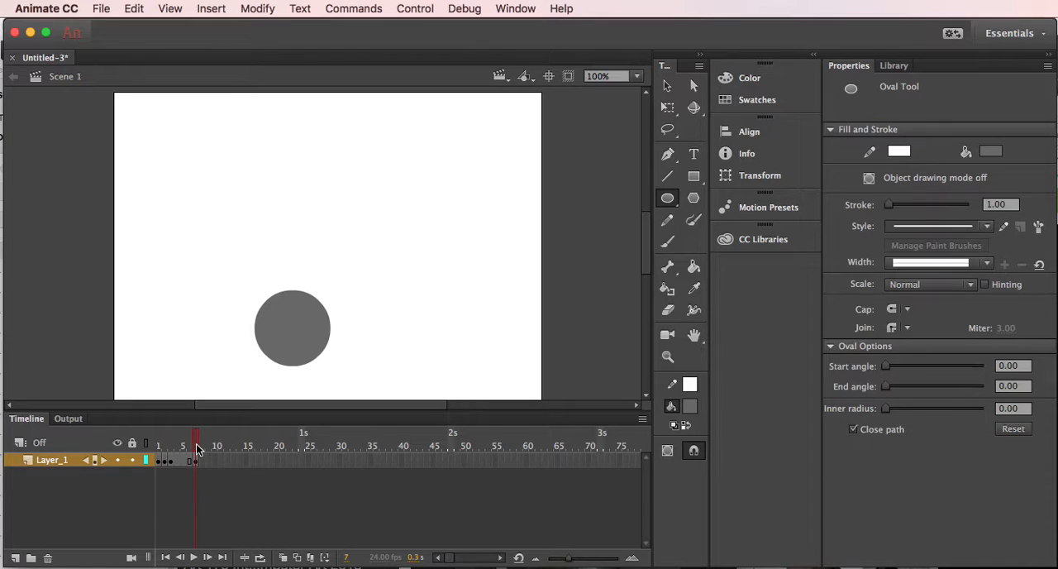
- Play the animation from frame 1 and inspect the ball's path across frames 1 to 7 with temporary onion skinning
left_click_drag(195, 449, 158, 438)
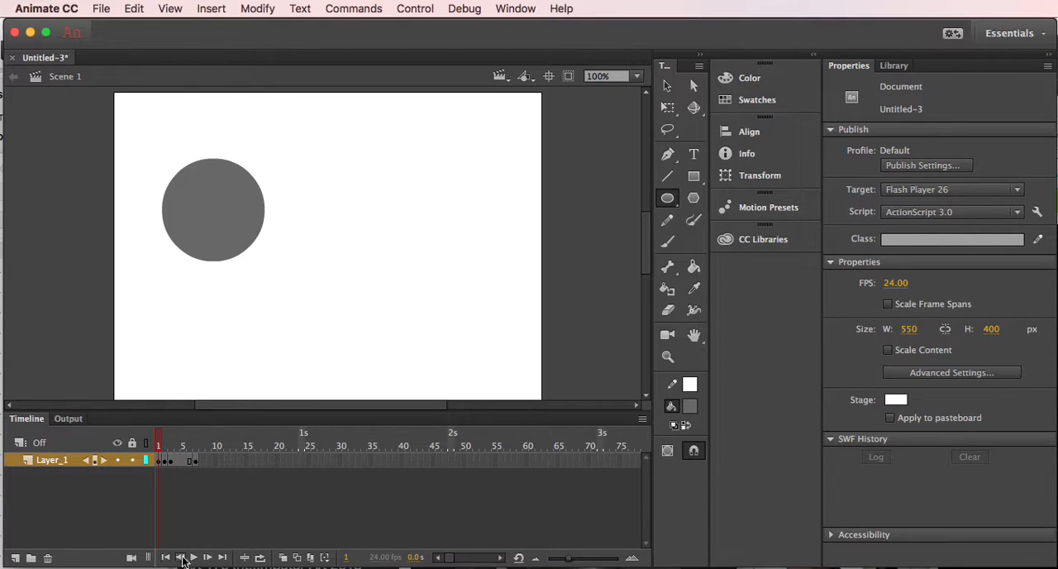
left_click(193, 557)
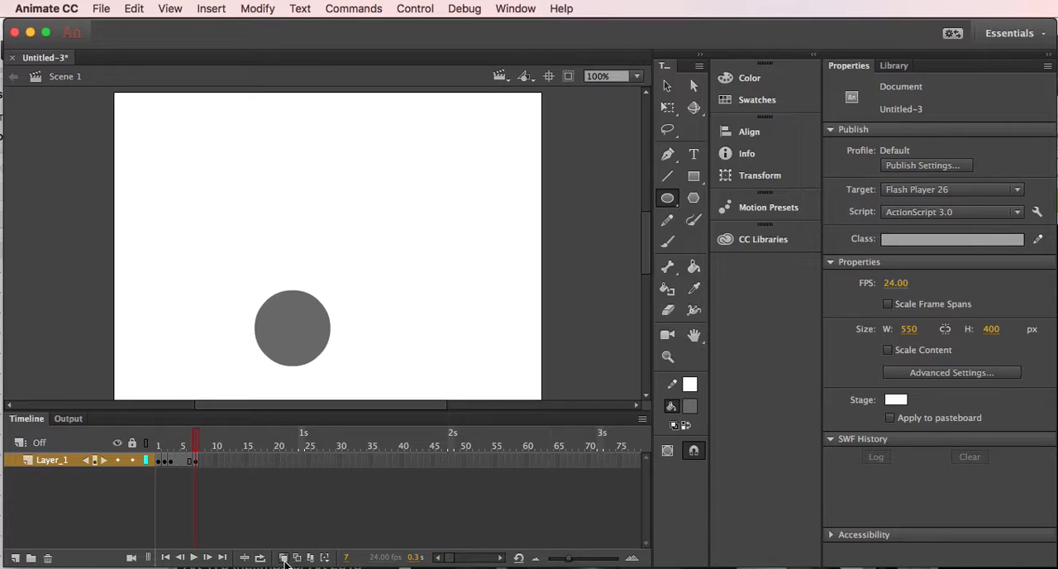
left_click(284, 559)
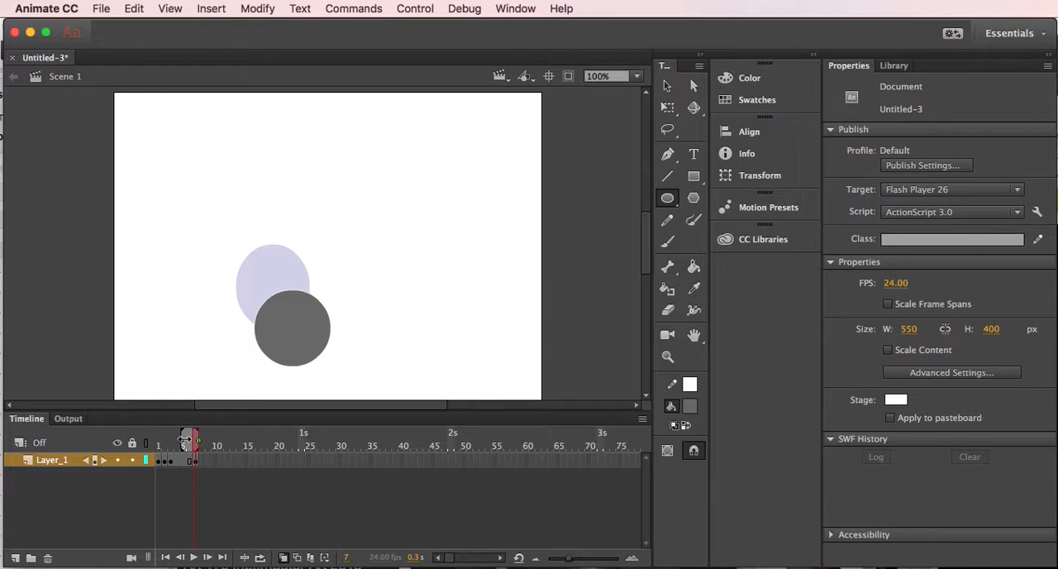
left_click_drag(184, 442, 157, 441)
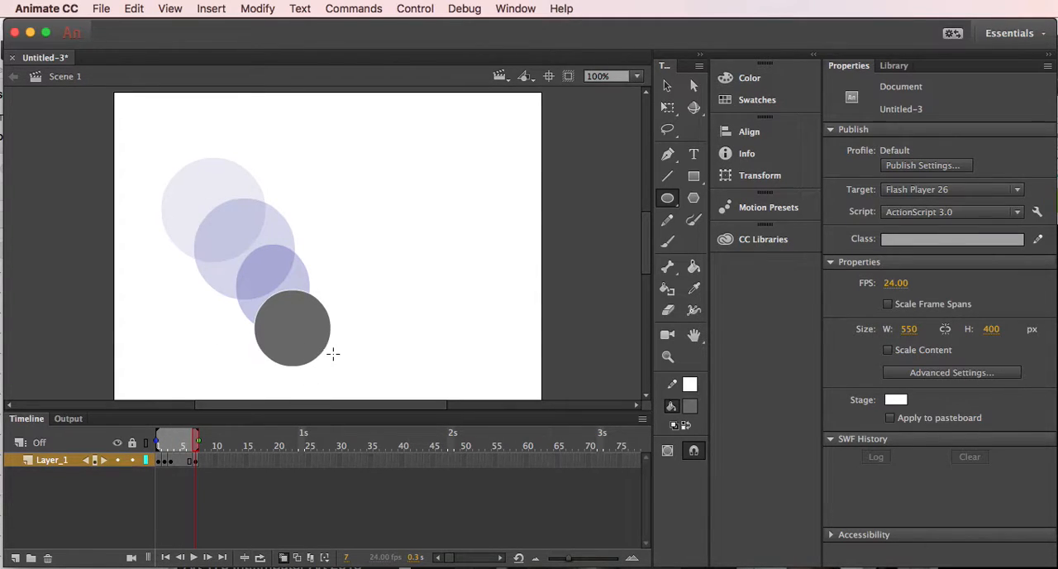
left_click_drag(159, 441, 190, 442)
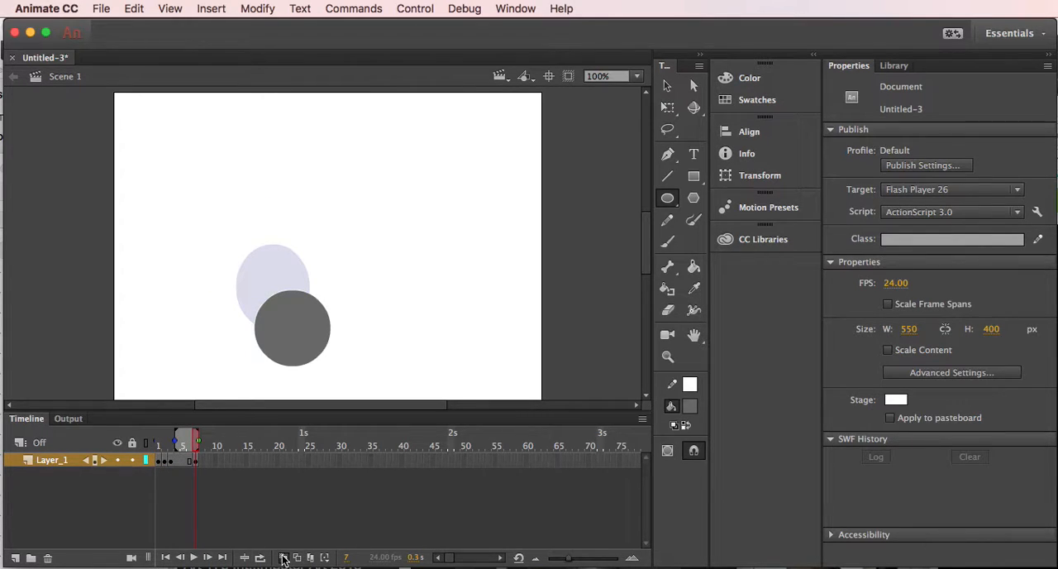
left_click(283, 558)
- Squash the circle on frame 7 with Free Transform and rotate it slightly clockwise, to about 98 by 82 px overall
left_click(667, 85)
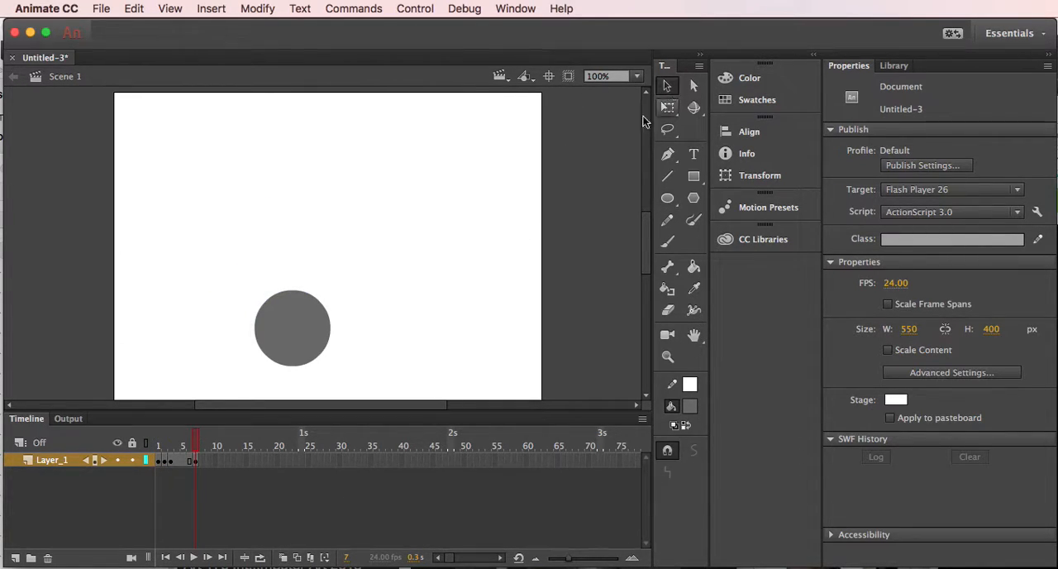
left_click(295, 330)
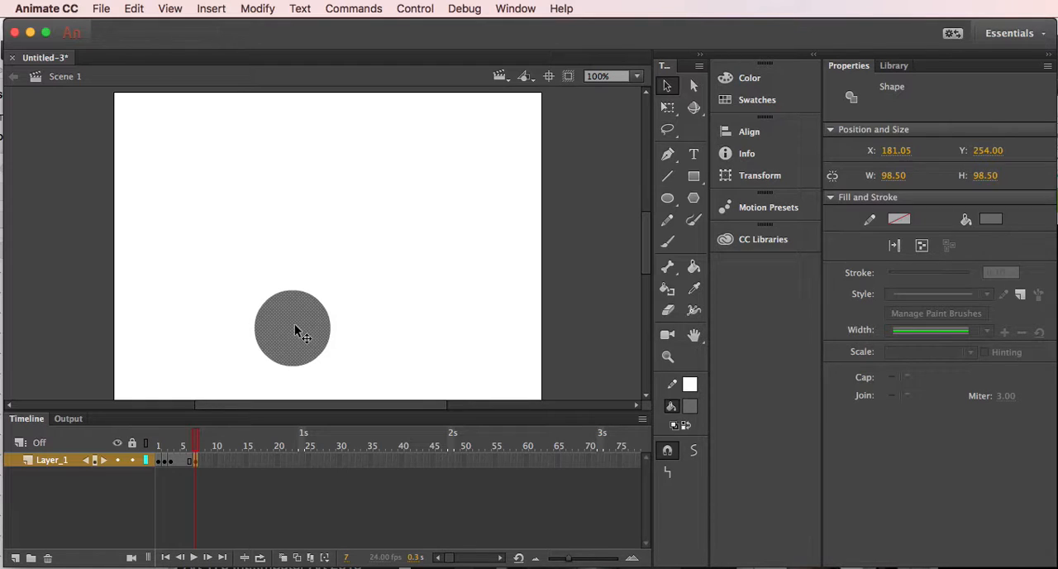
left_click(667, 108)
left_click_drag(331, 289, 337, 295)
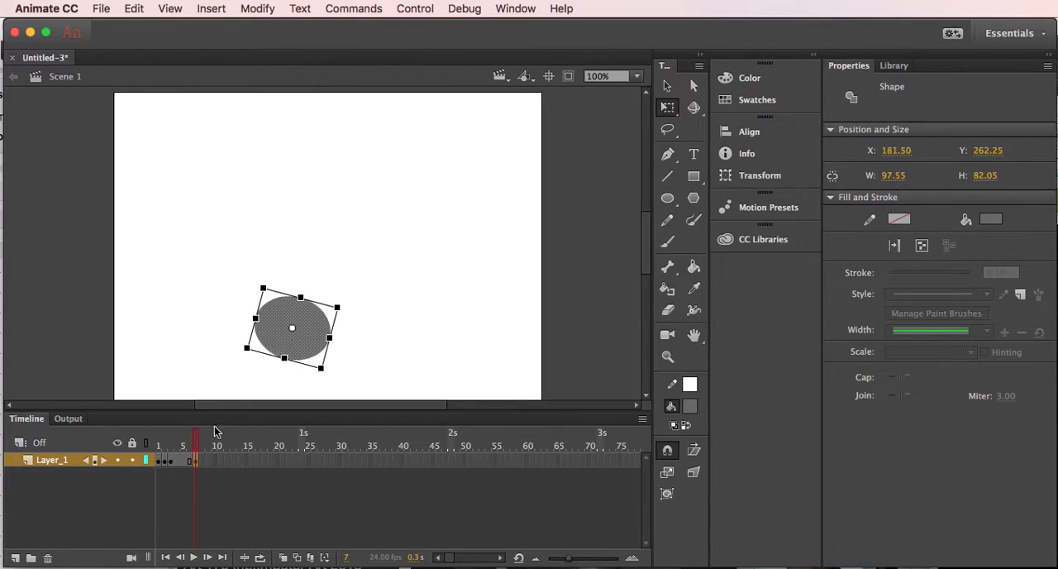
- Move the oval on frame 3 slightly down and rotate it a little counterclockwise with Free Transform
left_click(170, 464)
left_click(257, 297)
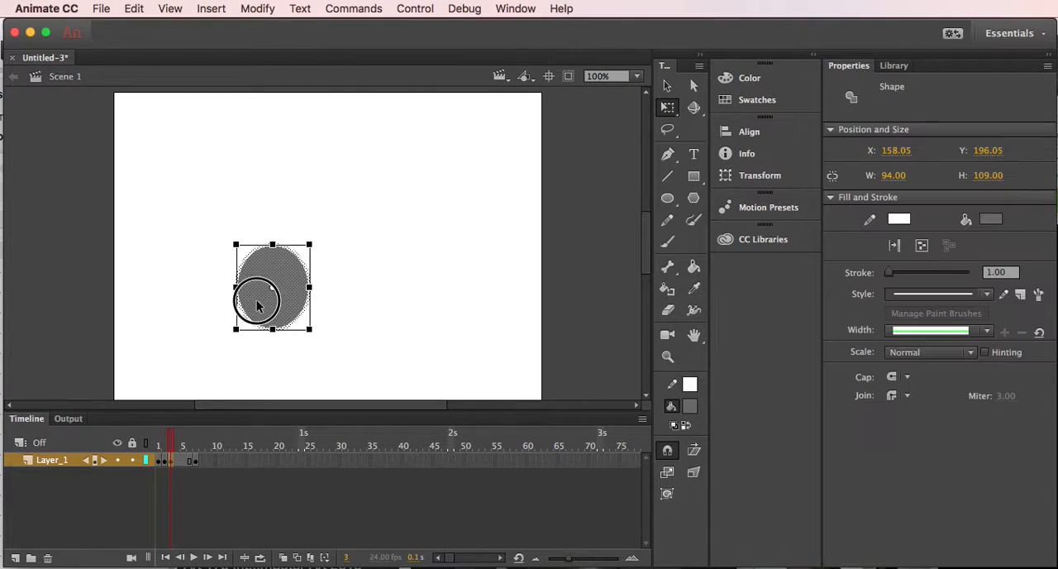
left_click_drag(322, 348, 330, 337)
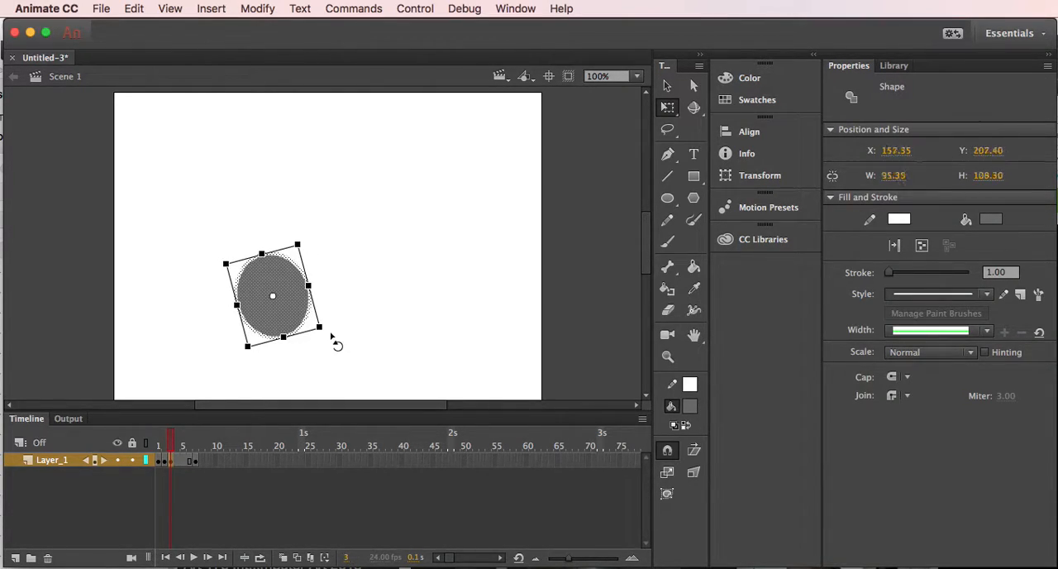